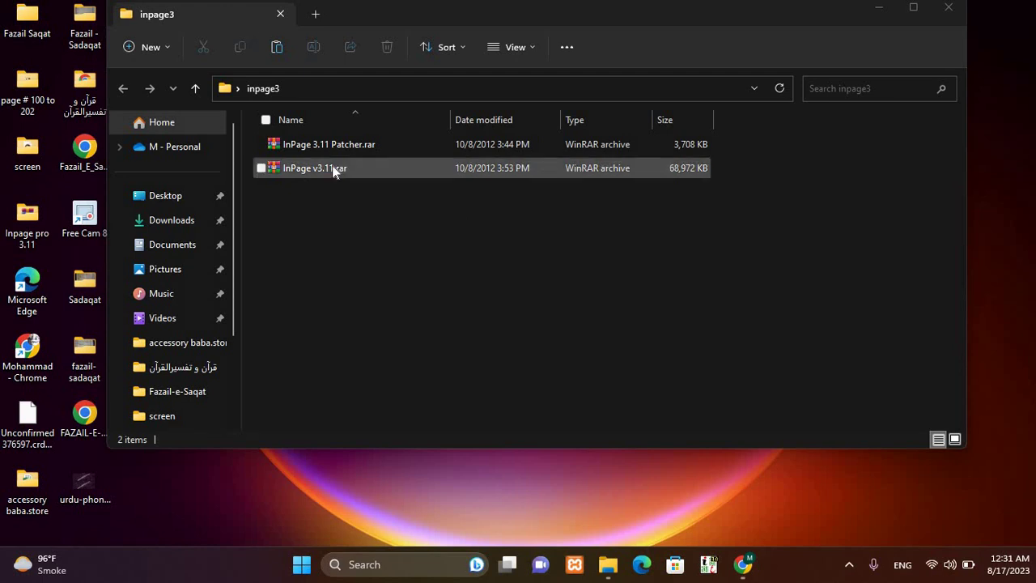
# Step: Extract the InPage v3.11.rar archive directly into the inpage3 folder with WinRAR
pyautogui.rightClick(331, 170)
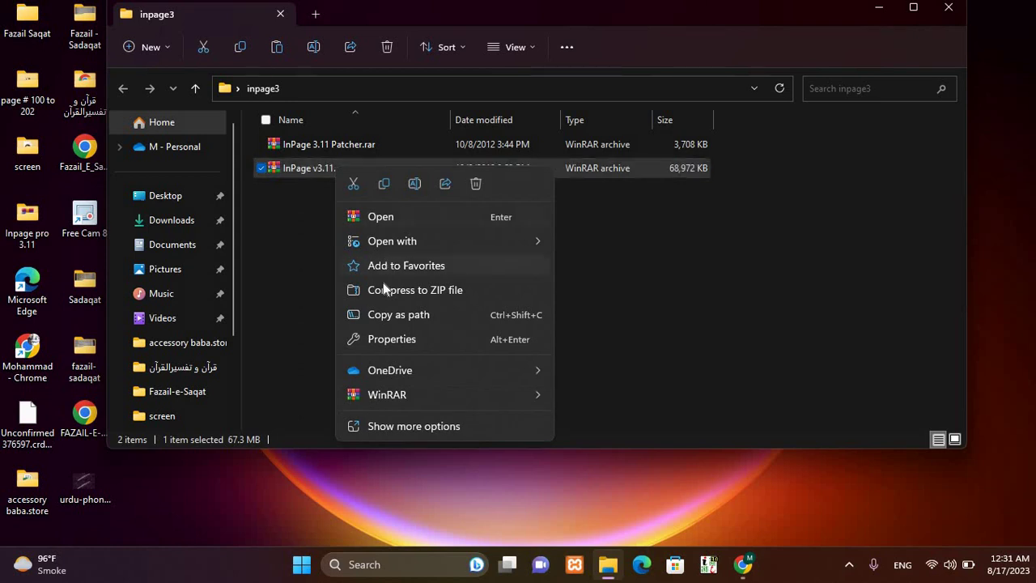
pyautogui.moveTo(378, 402)
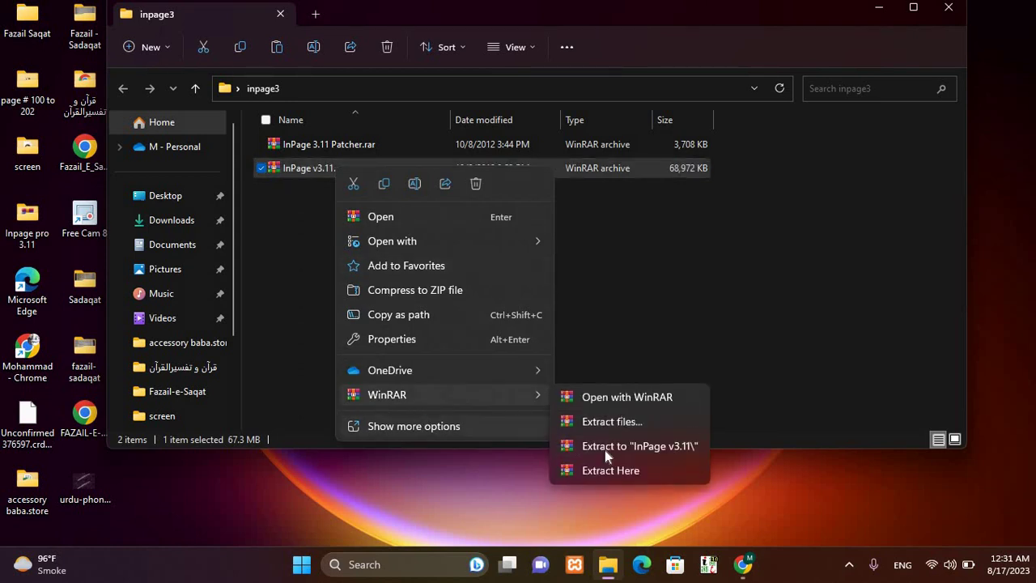
pyautogui.click(617, 470)
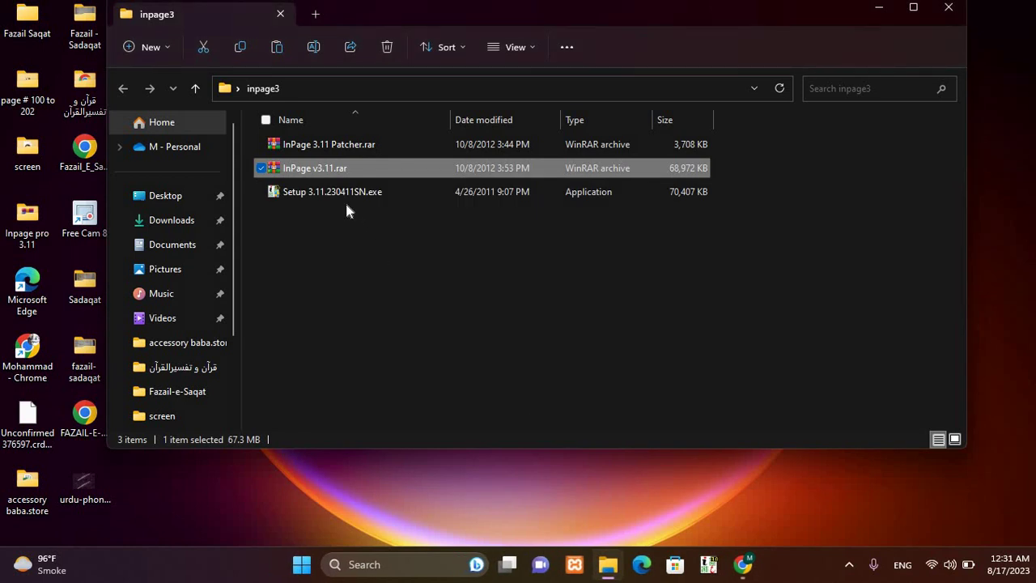
# Step: Set Setup 3.11.230411SN.exe to run in compatibility mode for Windows 7 and apply the change
pyautogui.rightClick(325, 191)
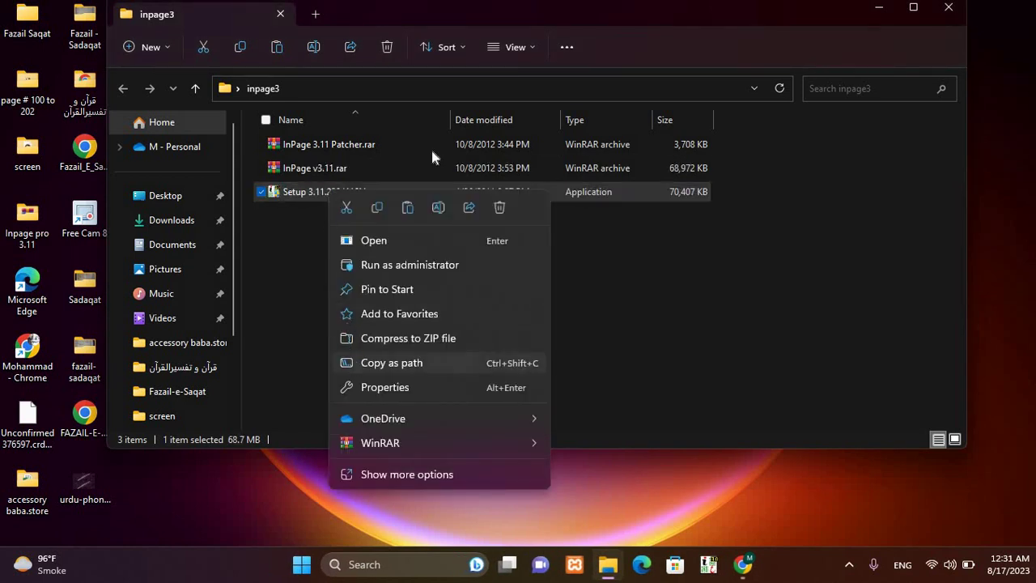
pyautogui.click(383, 388)
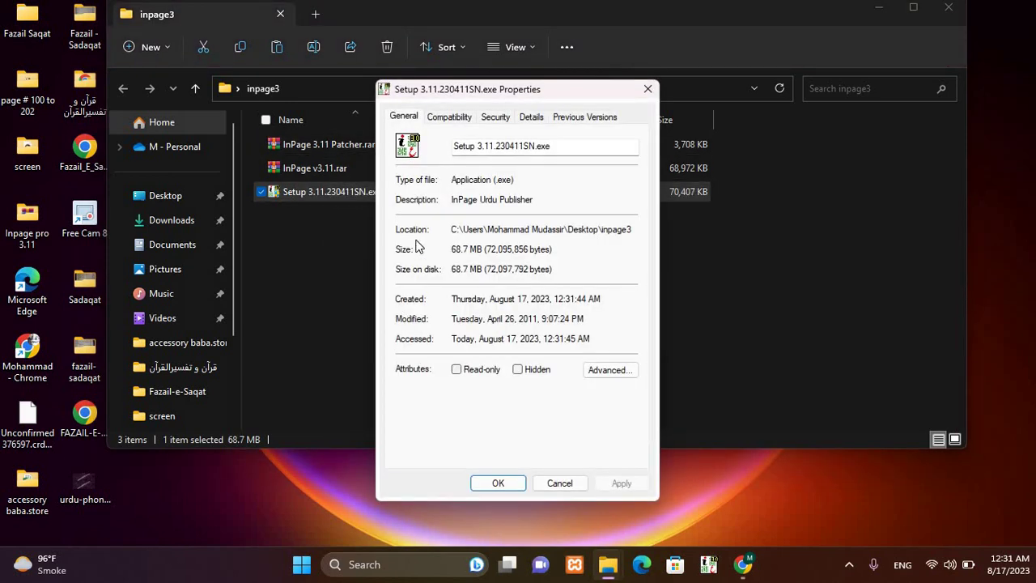
pyautogui.click(452, 118)
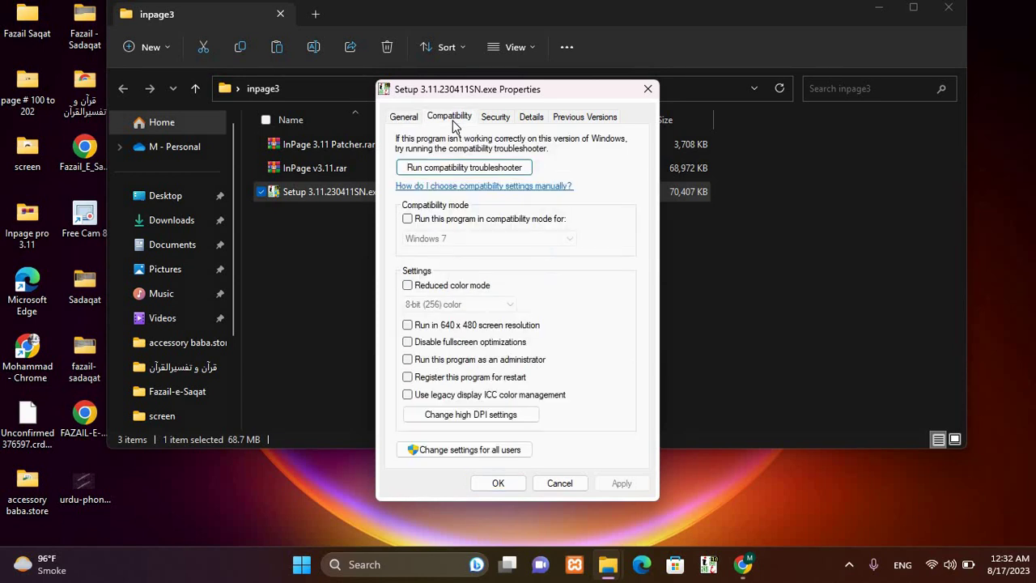
pyautogui.click(408, 220)
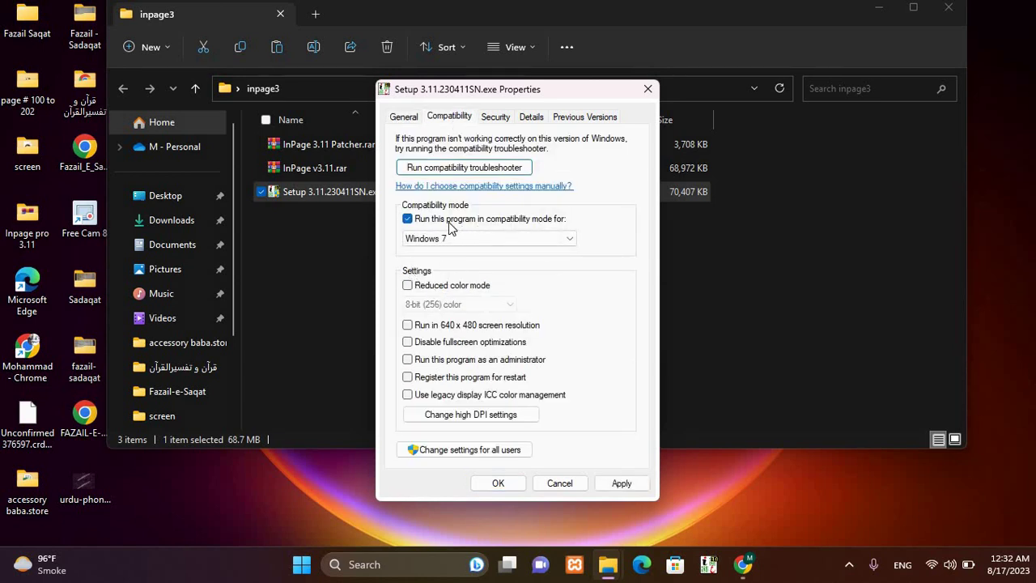
pyautogui.click(444, 240)
pyautogui.click(486, 323)
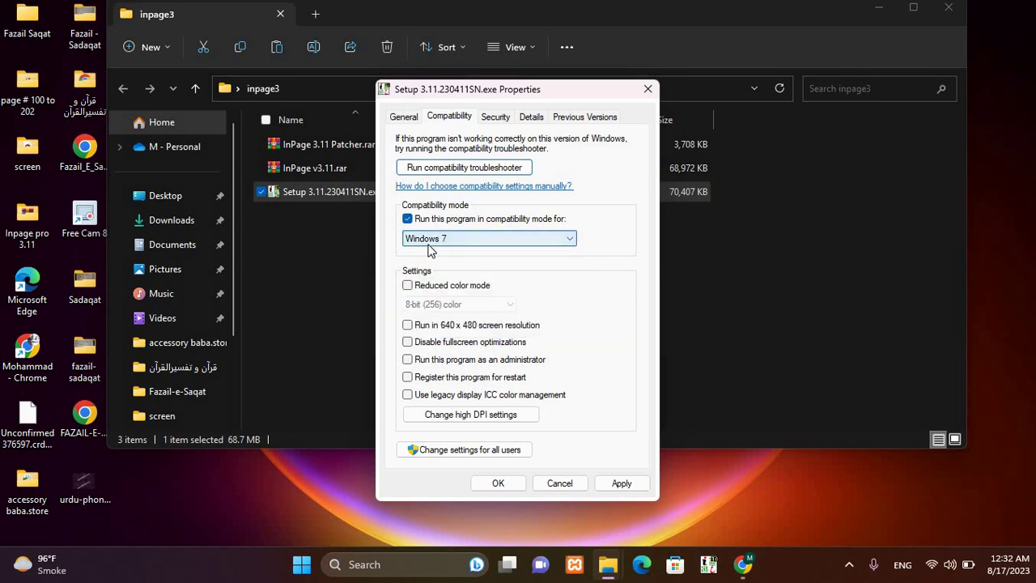
pyautogui.click(617, 483)
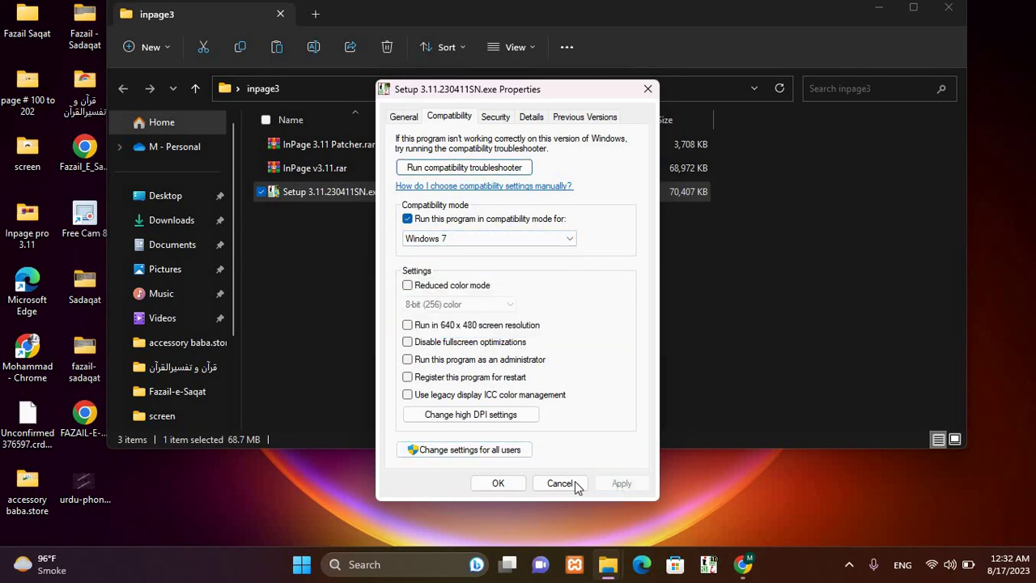
pyautogui.click(502, 484)
# Step: Install InPage 3 Professional from the setup file, accepting the license, the C:\Program Files (x86)\InPage directory and all three shortcuts
pyautogui.doubleClick(330, 192)
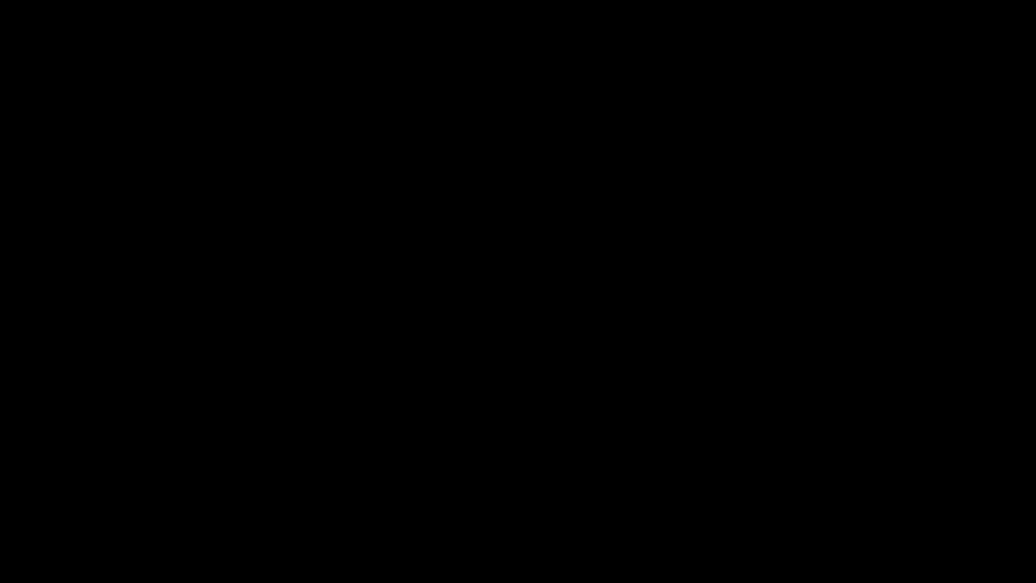
pyautogui.click(442, 414)
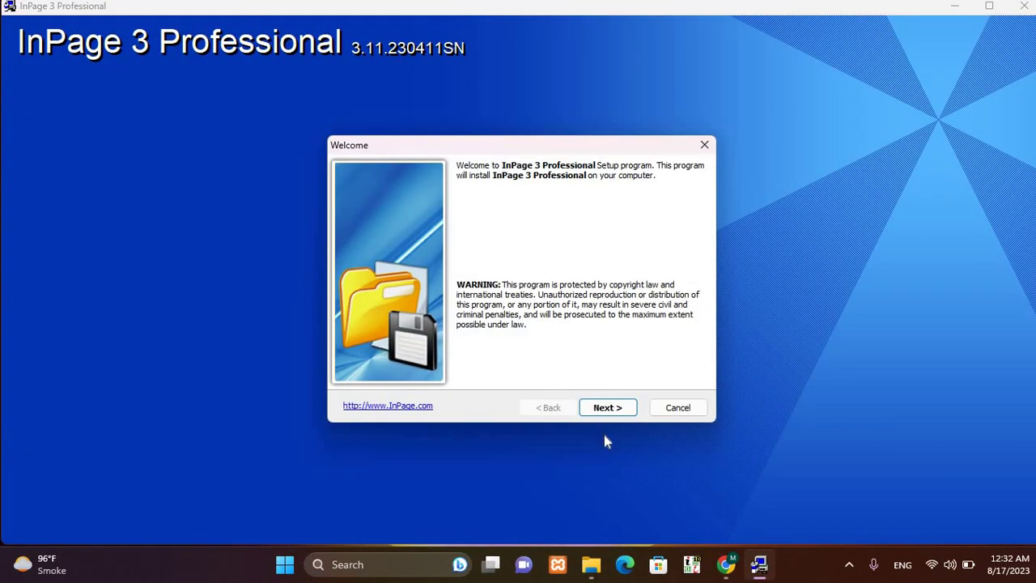
pyautogui.click(603, 411)
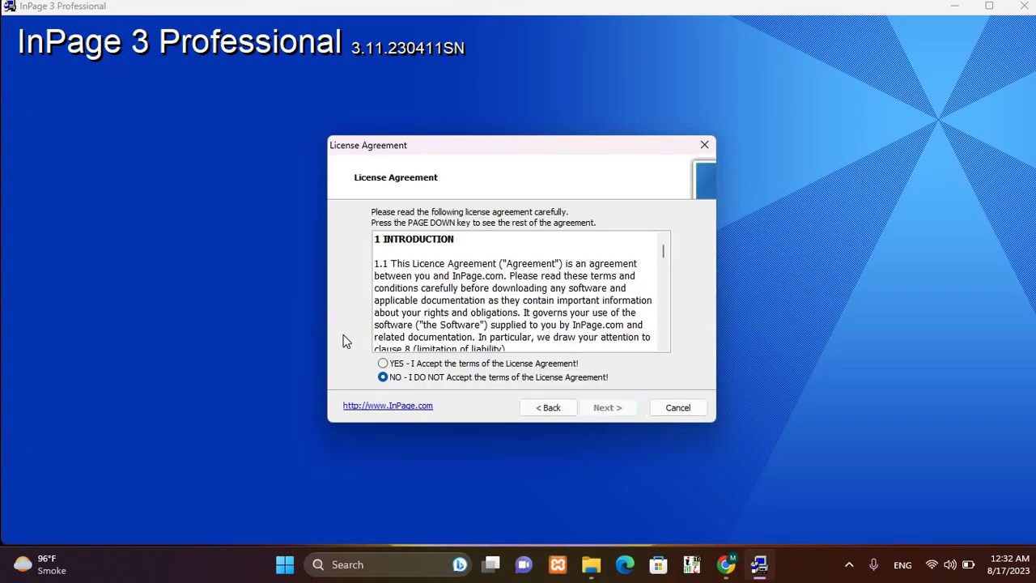
pyautogui.click(384, 364)
pyautogui.click(603, 409)
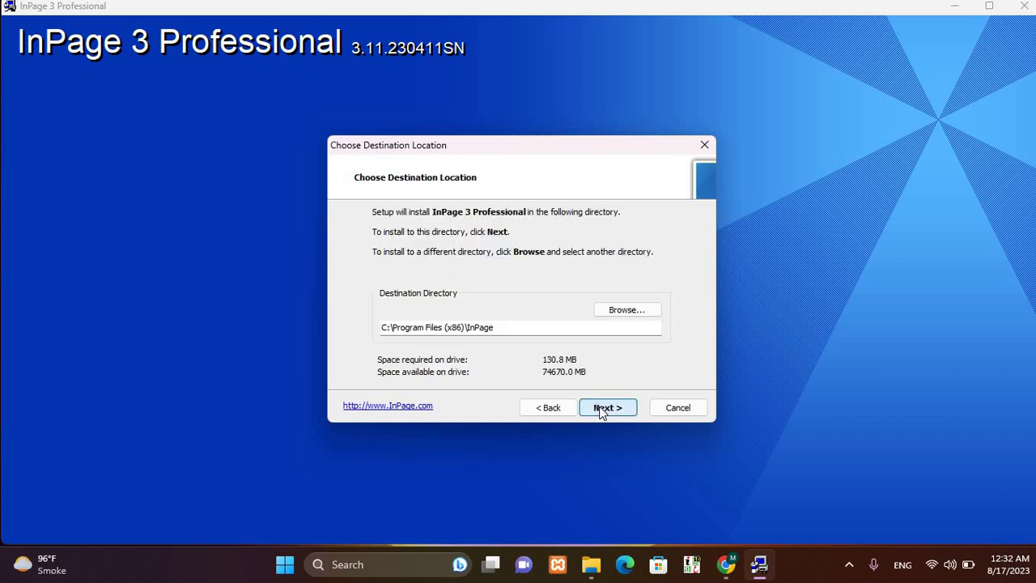
pyautogui.click(602, 409)
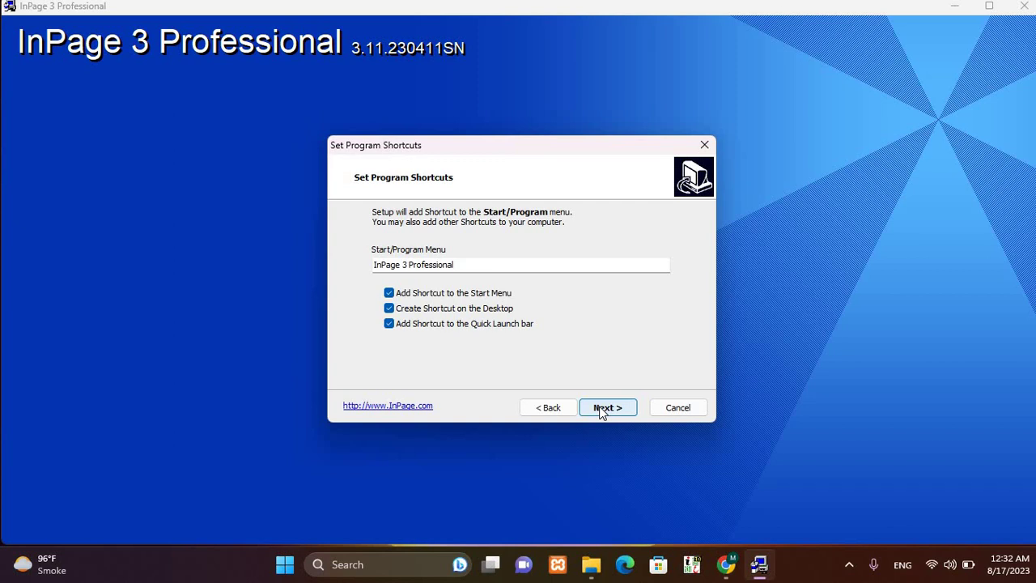
pyautogui.click(603, 410)
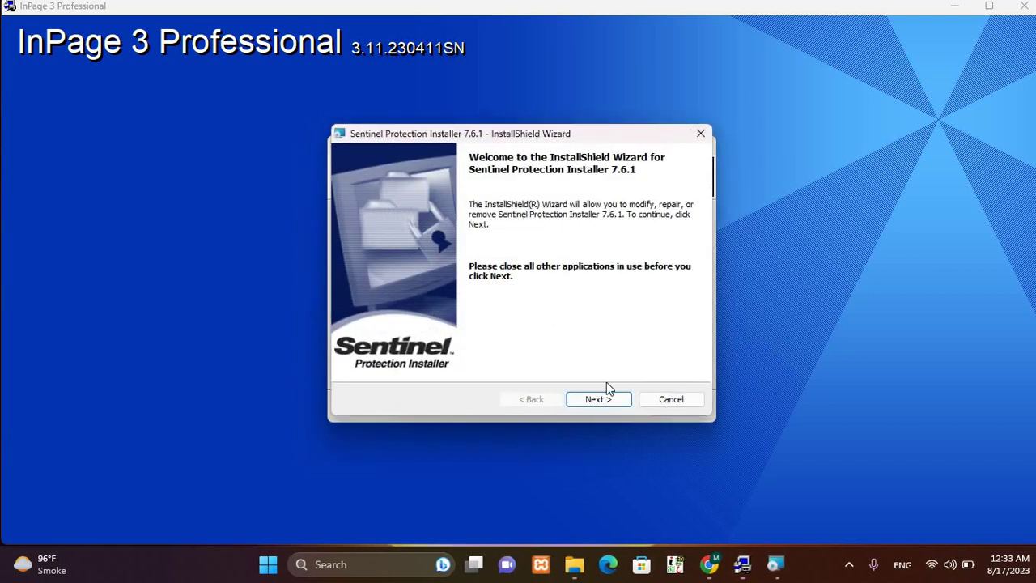
# Step: Complete the Sentinel Protection Installer 7.6.1 wizard using the Modify option
pyautogui.click(611, 401)
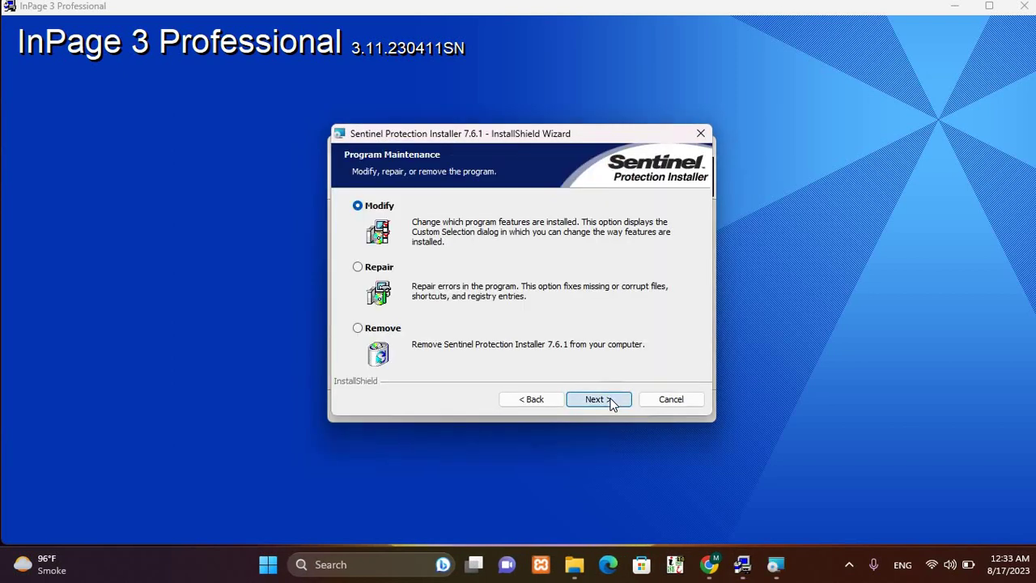
pyautogui.click(612, 402)
pyautogui.click(611, 401)
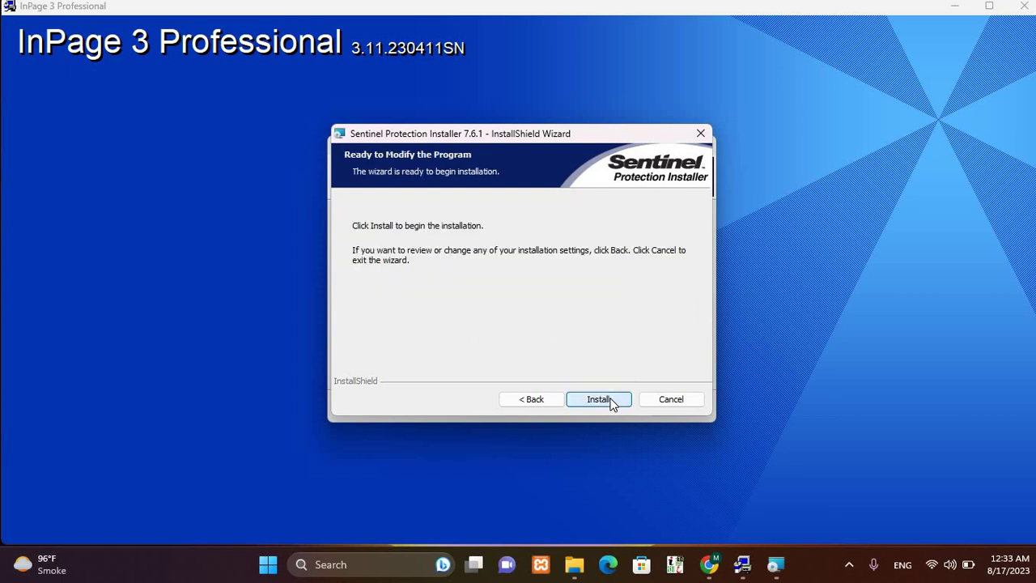
pyautogui.click(599, 399)
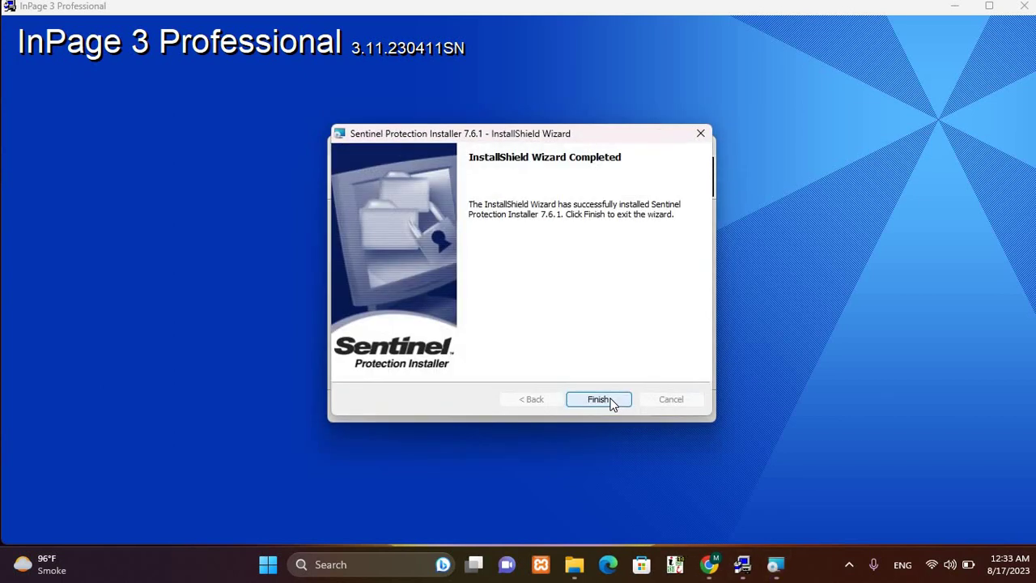
pyautogui.click(608, 401)
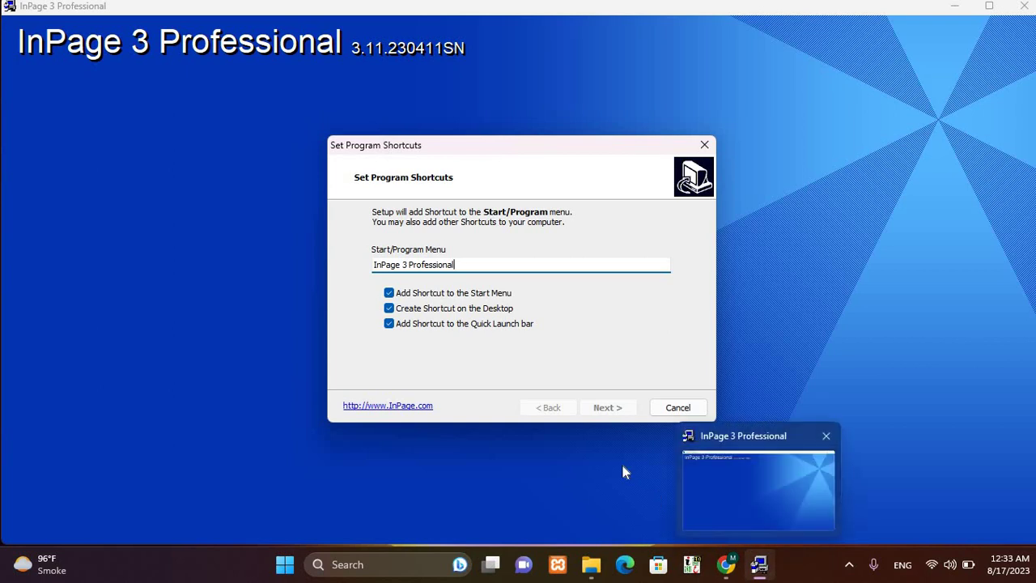
# Step: Finish the InPage setup, choosing to restart the computer later
pyautogui.click(589, 404)
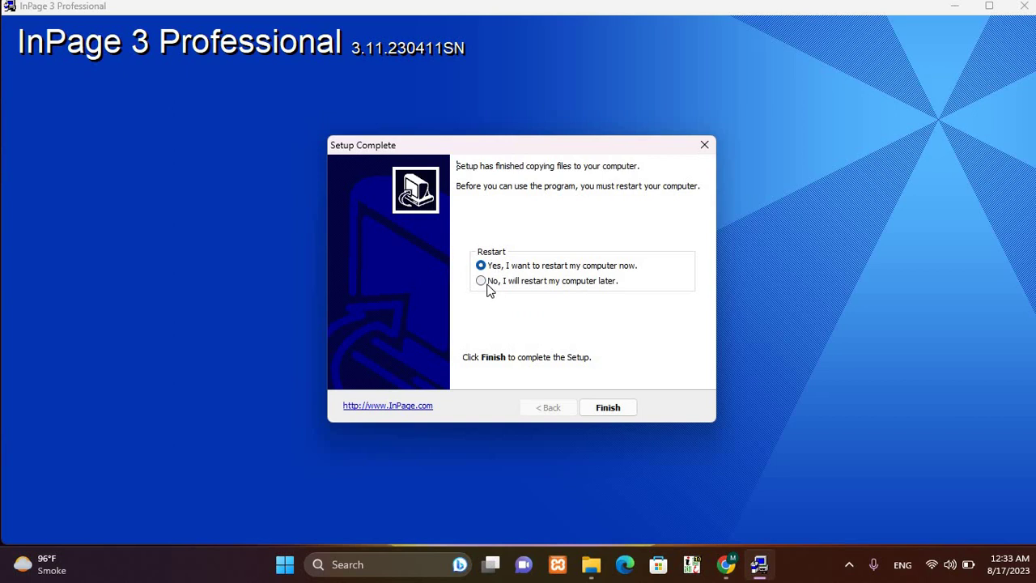
pyautogui.click(488, 287)
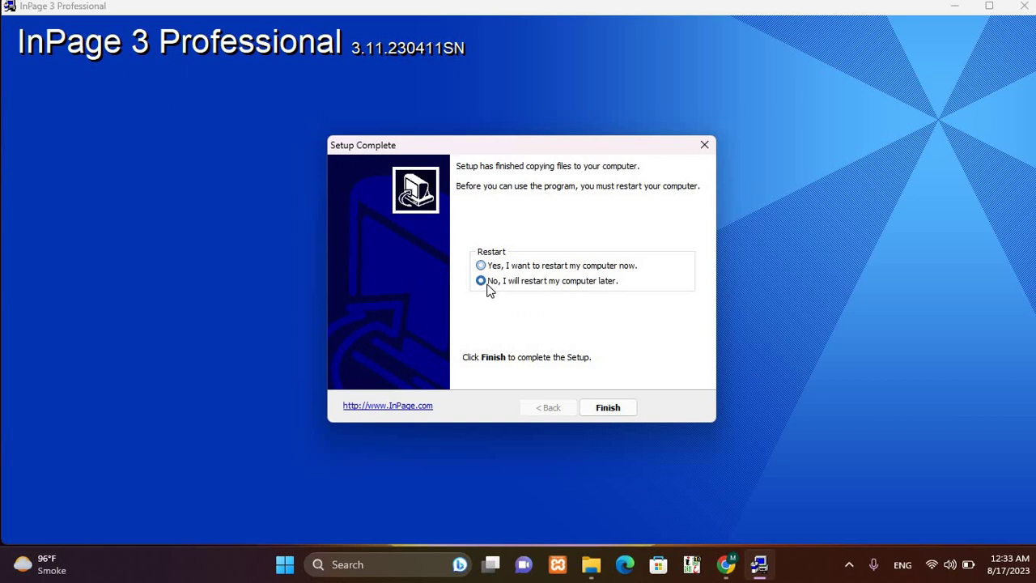
pyautogui.click(608, 408)
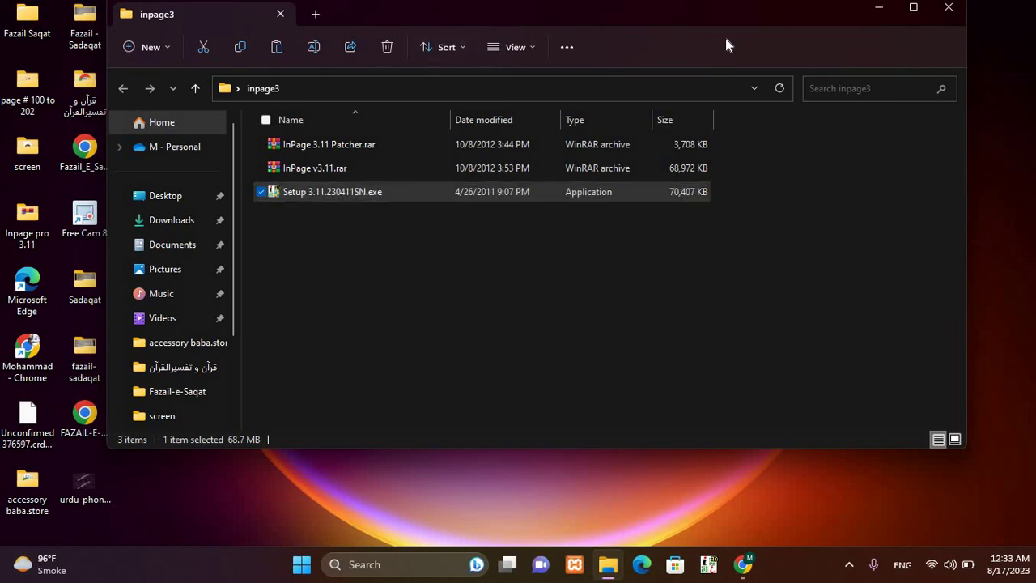
pyautogui.click(880, 11)
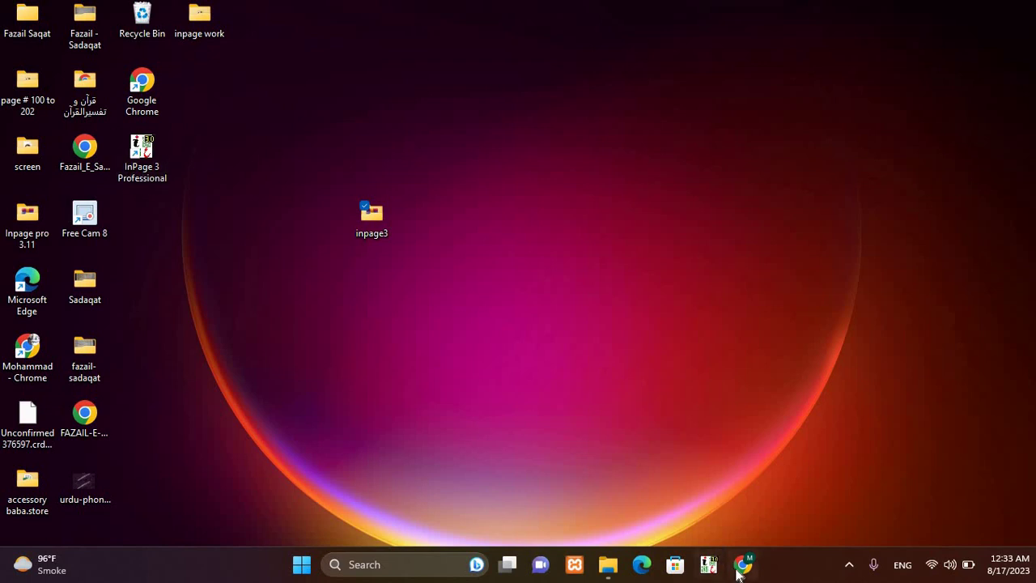
pyautogui.click(741, 563)
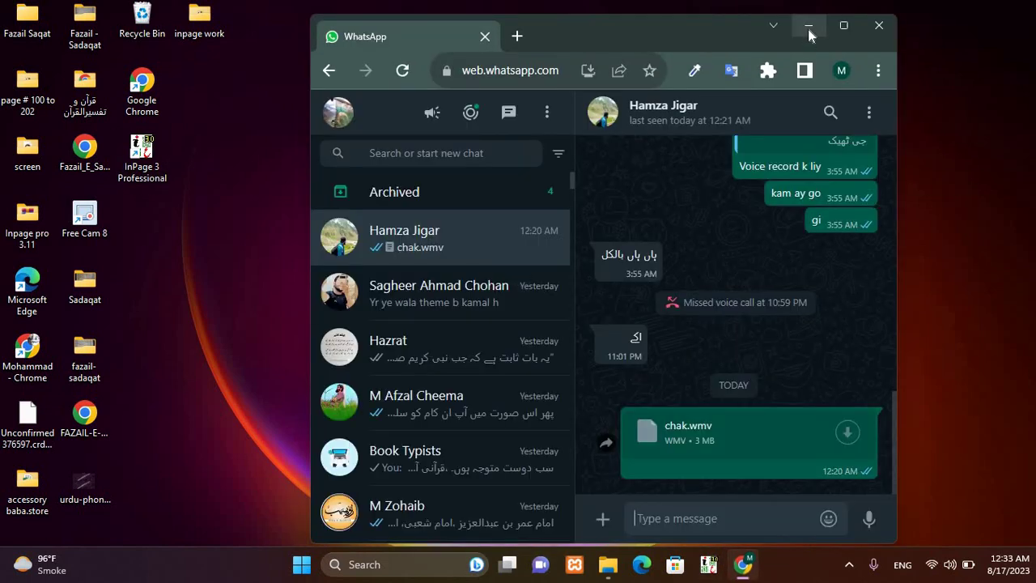
pyautogui.click(808, 26)
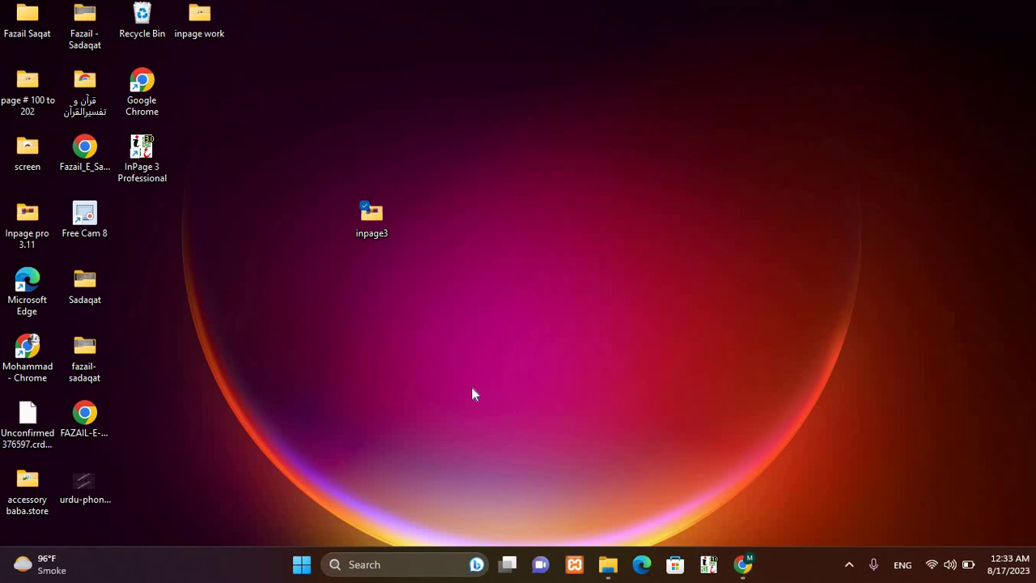
pyautogui.click(603, 573)
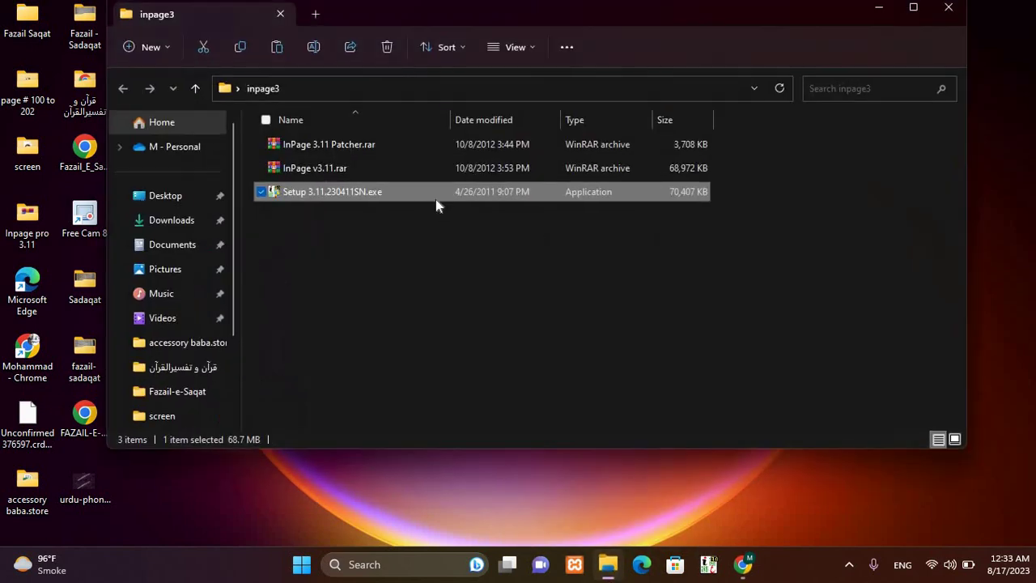
# Step: Extract the InPage 3.11 Patcher.rar archive directly into the inpage3 folder
pyautogui.rightClick(360, 149)
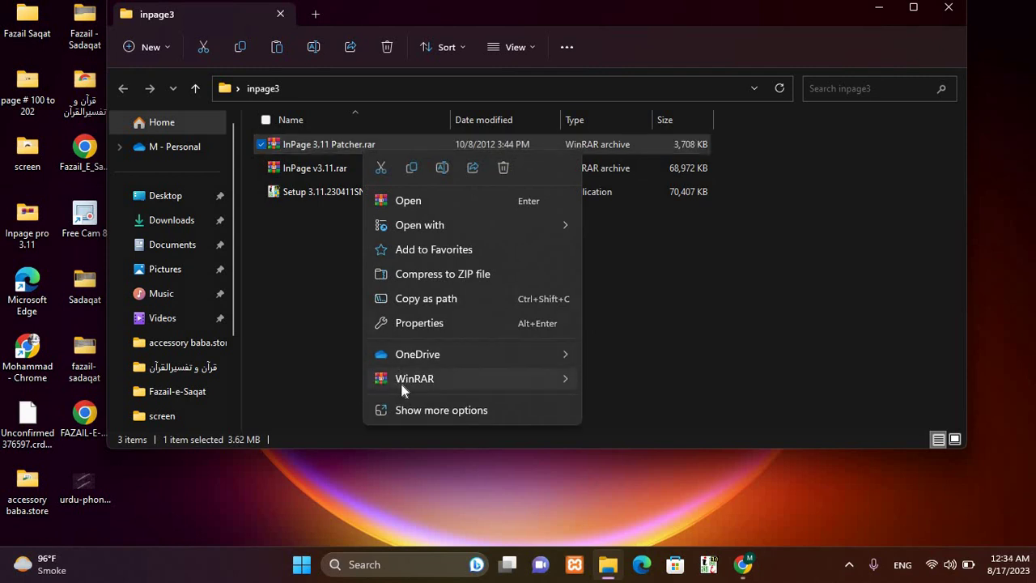
pyautogui.moveTo(400, 381)
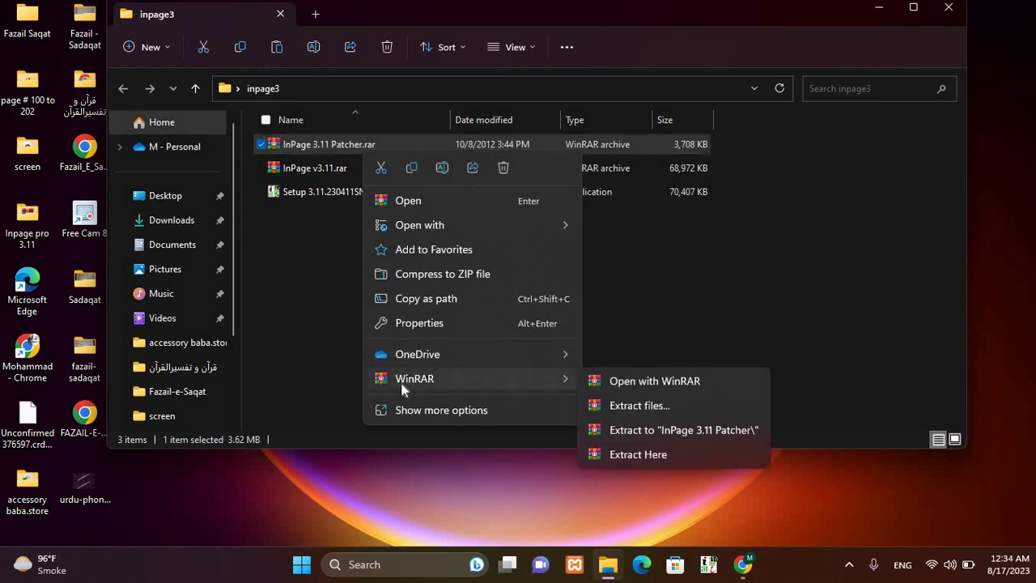
pyautogui.click(638, 454)
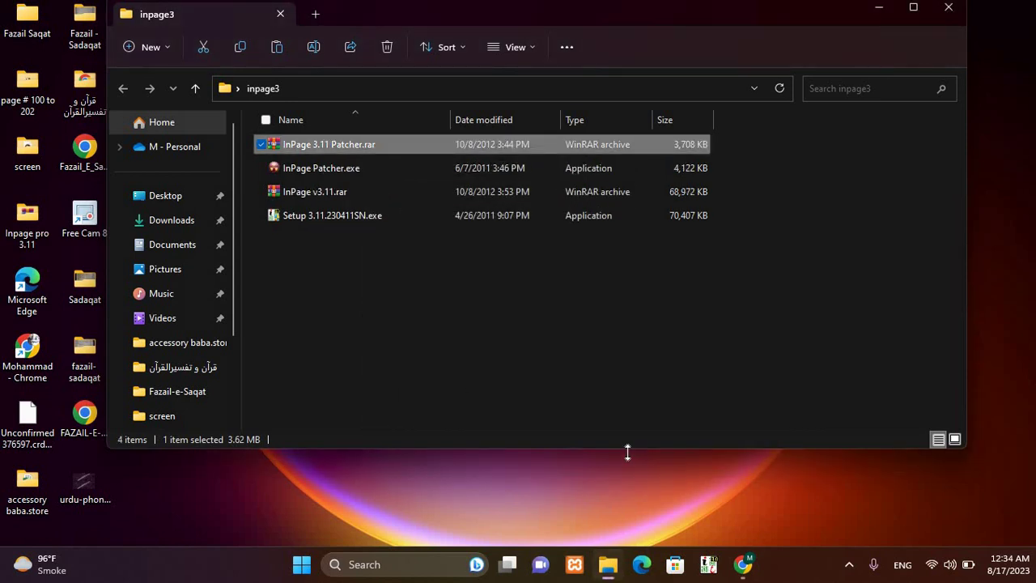
# Step: Launch InPage Patcher.exe, disable its sound and start the patch
pyautogui.doubleClick(328, 169)
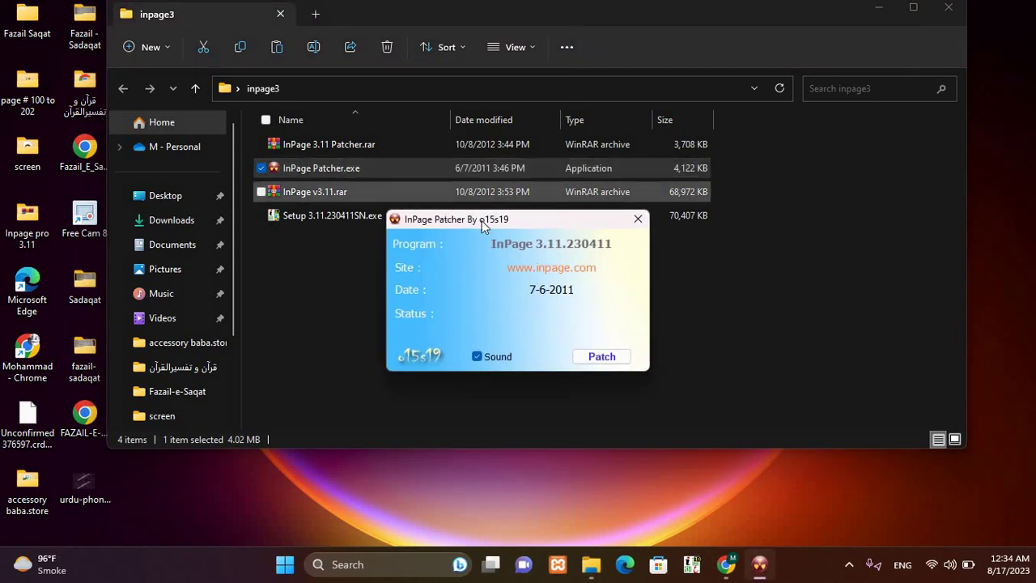
pyautogui.click(479, 356)
pyautogui.click(600, 358)
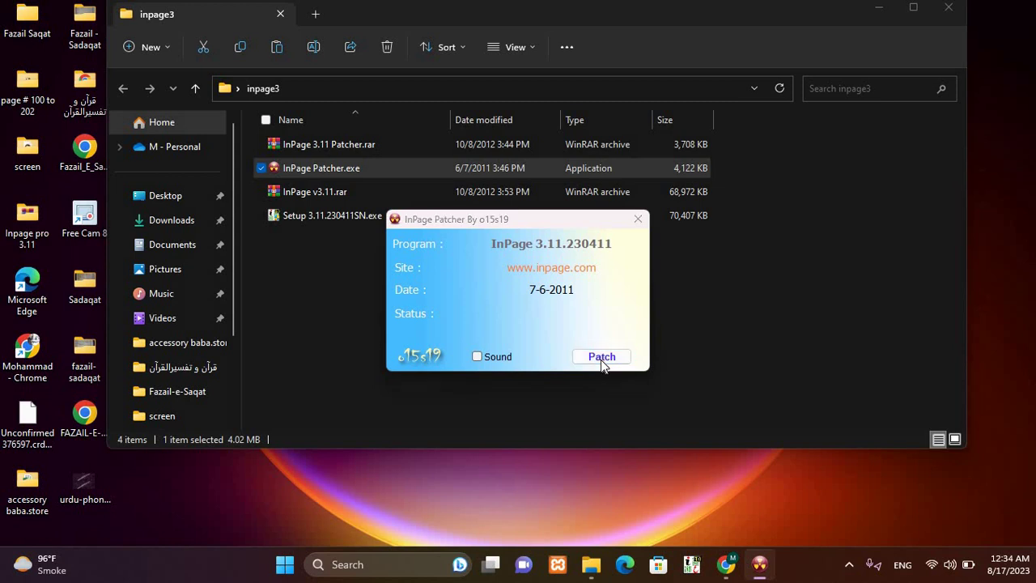
# Step: Patch InPage3.exe from Program Files (x86)\InPage\InPage 3 Professional on drive C, and close the patcher and the inpage3 folder
pyautogui.click(510, 328)
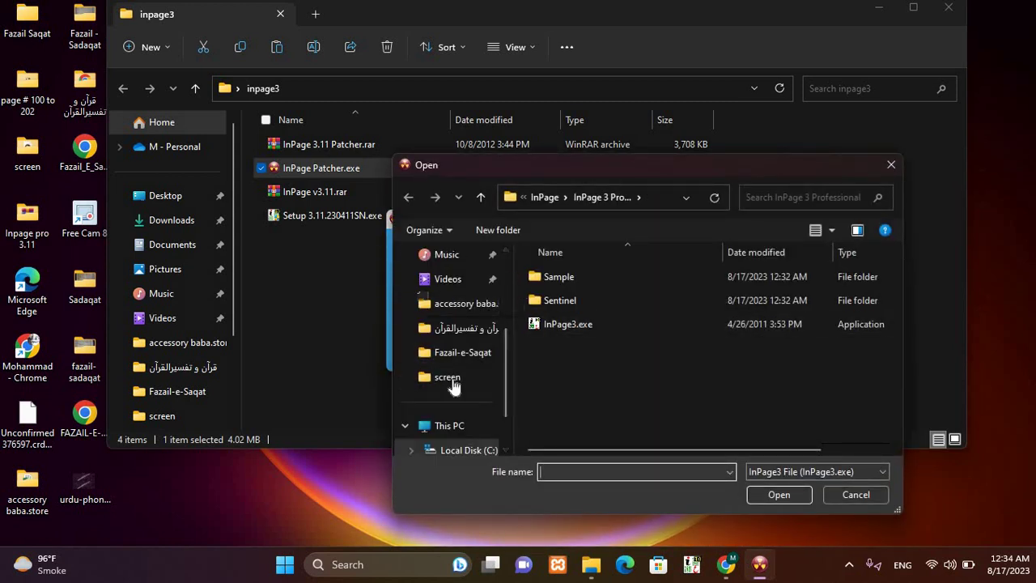
pyautogui.moveTo(503, 394); pyautogui.dragTo(502, 432)
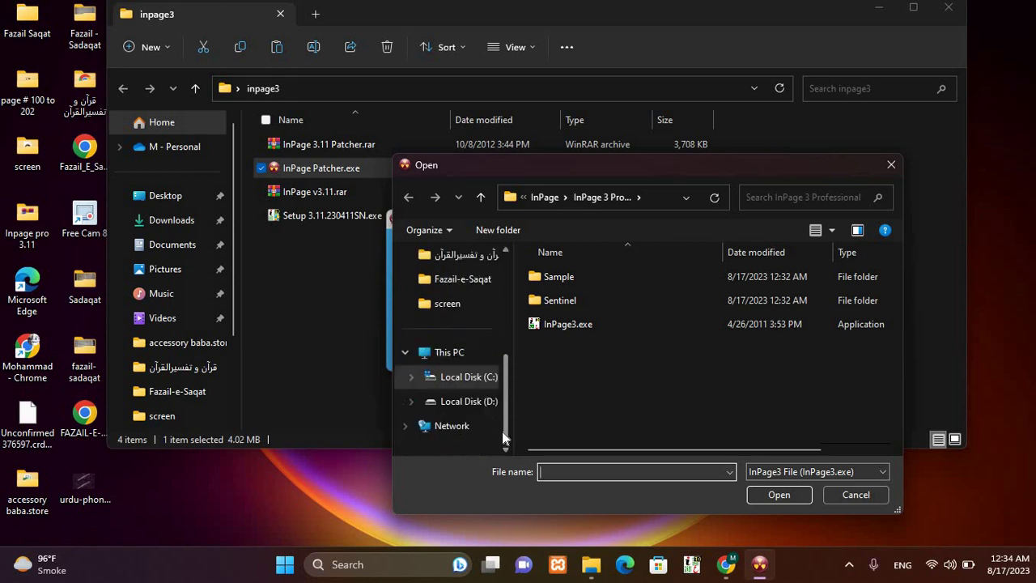
pyautogui.click(469, 376)
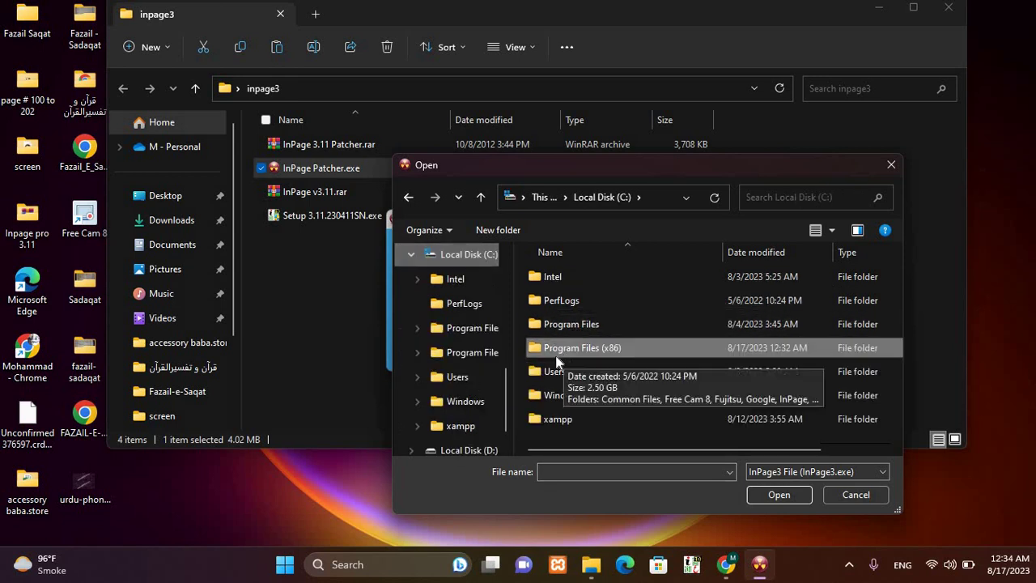
pyautogui.doubleClick(612, 356)
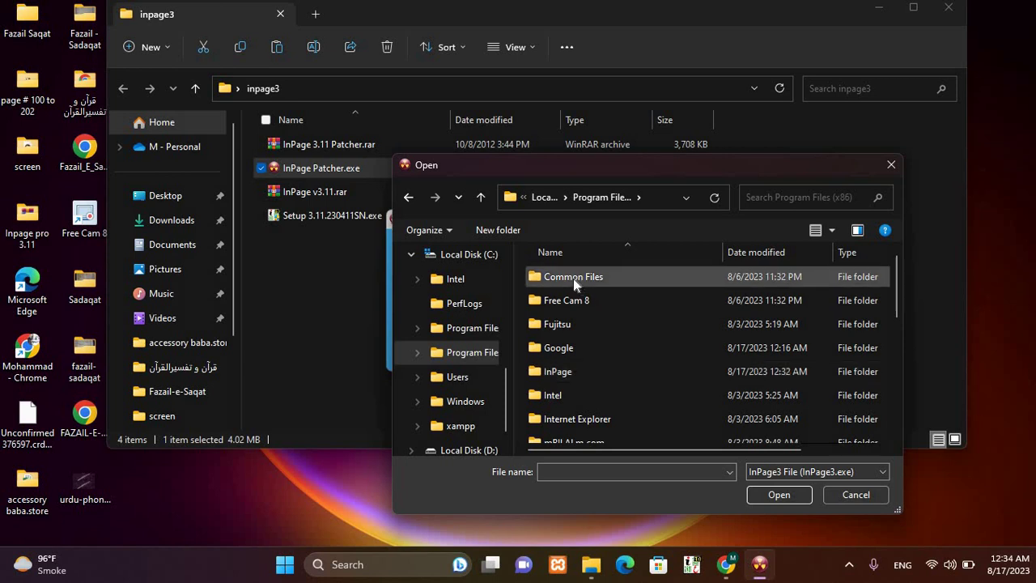
pyautogui.doubleClick(529, 371)
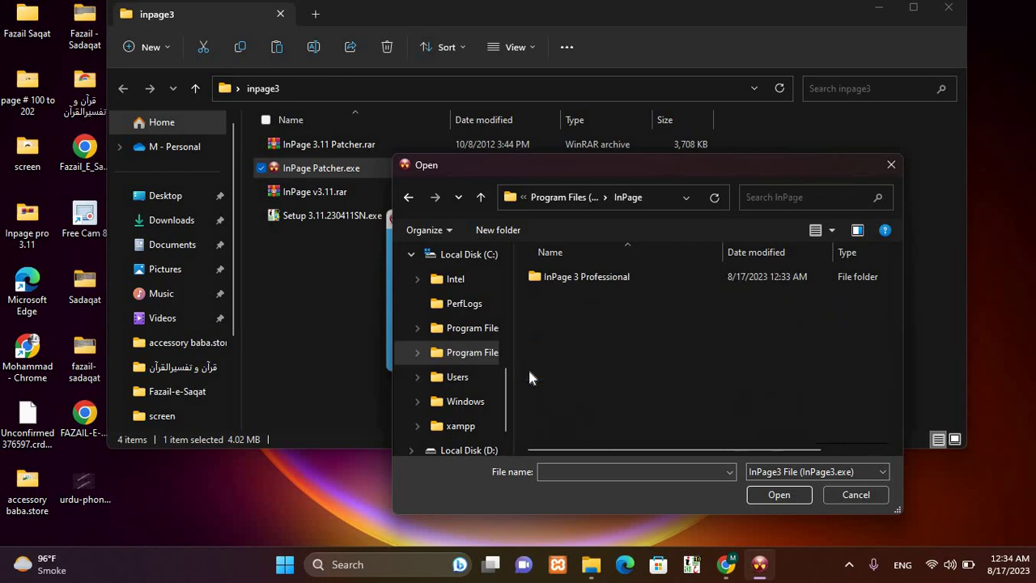
pyautogui.doubleClick(570, 279)
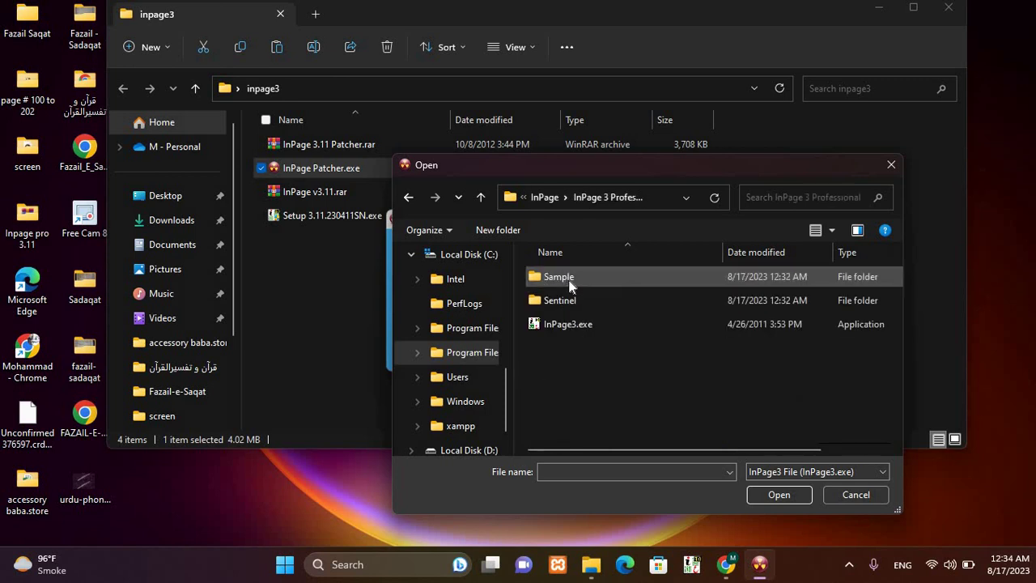
pyautogui.doubleClick(585, 324)
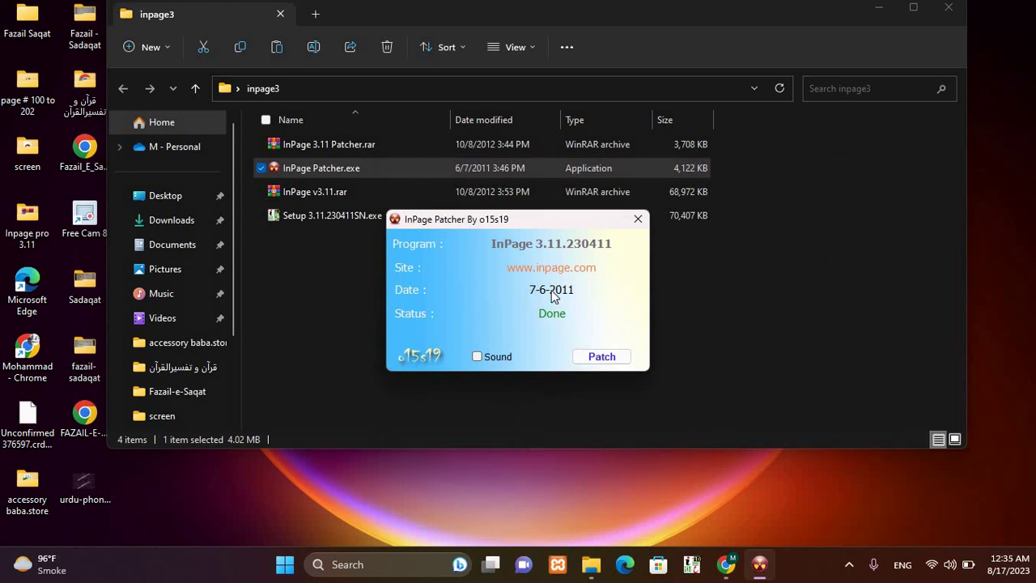
pyautogui.click(638, 219)
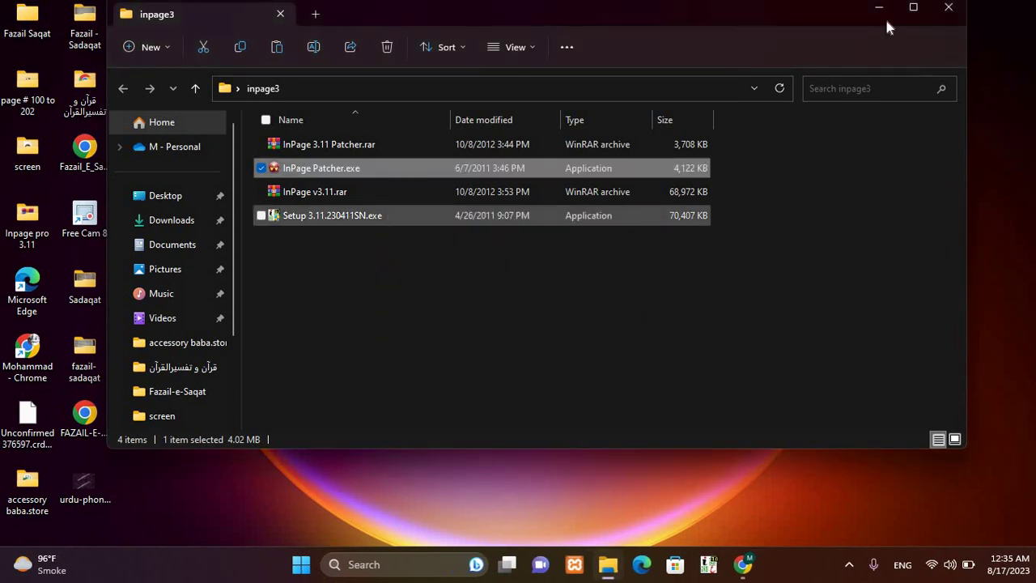
pyautogui.click(945, 10)
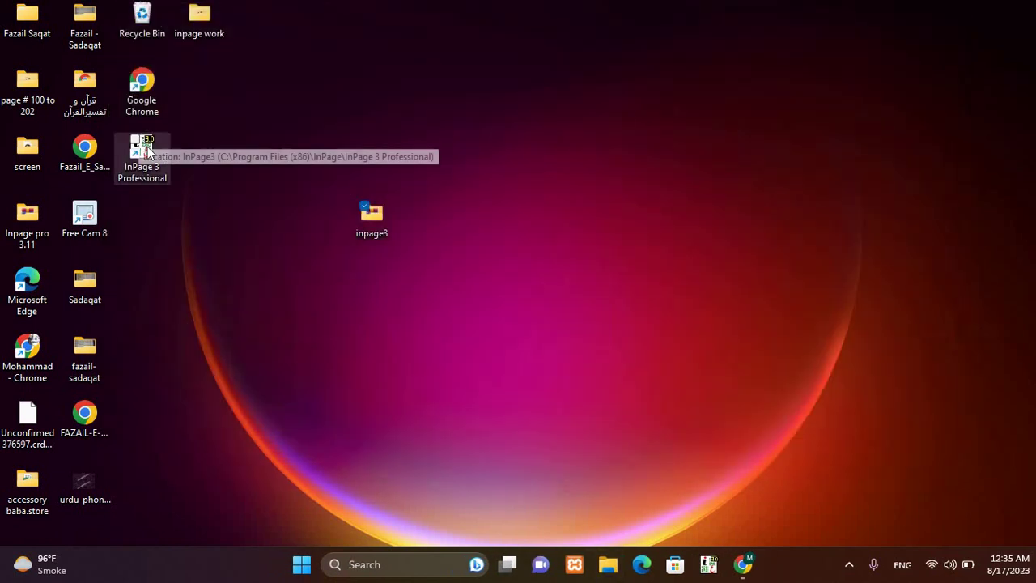
# Step: Launch InPage 3 Professional from the desktop, maximize its window and check its File commands
pyautogui.doubleClick(140, 151)
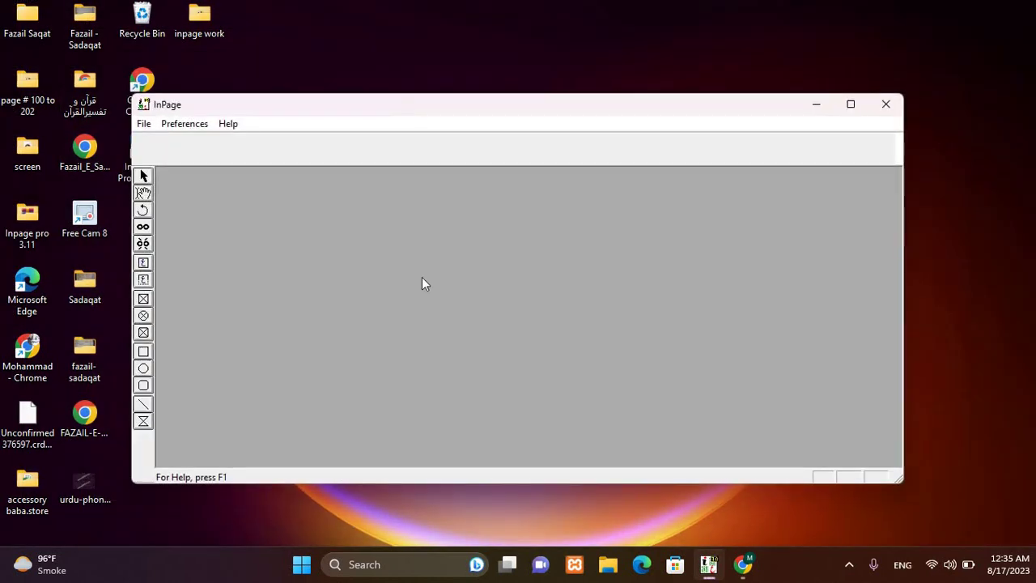
pyautogui.click(849, 104)
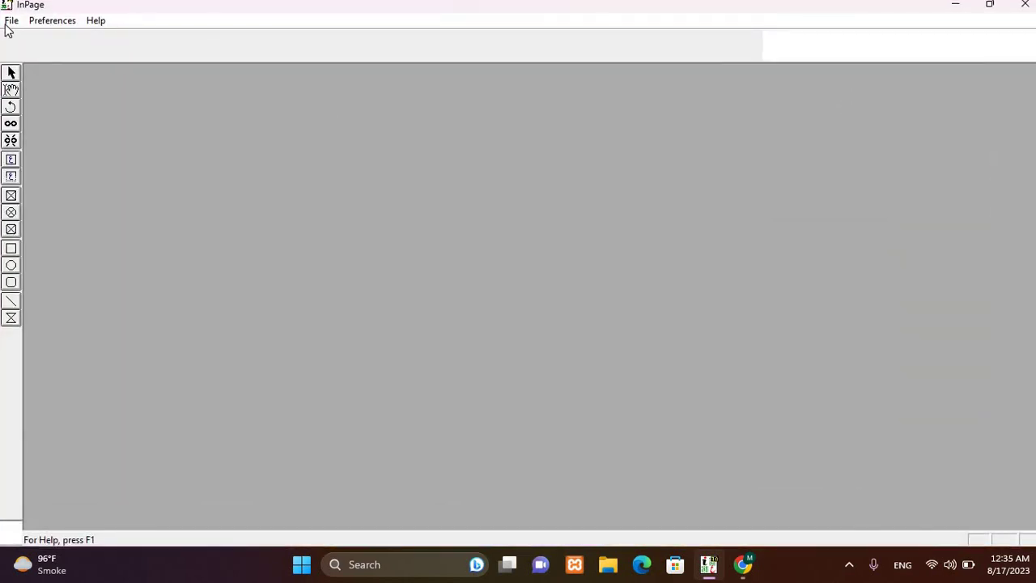
pyautogui.click(9, 22)
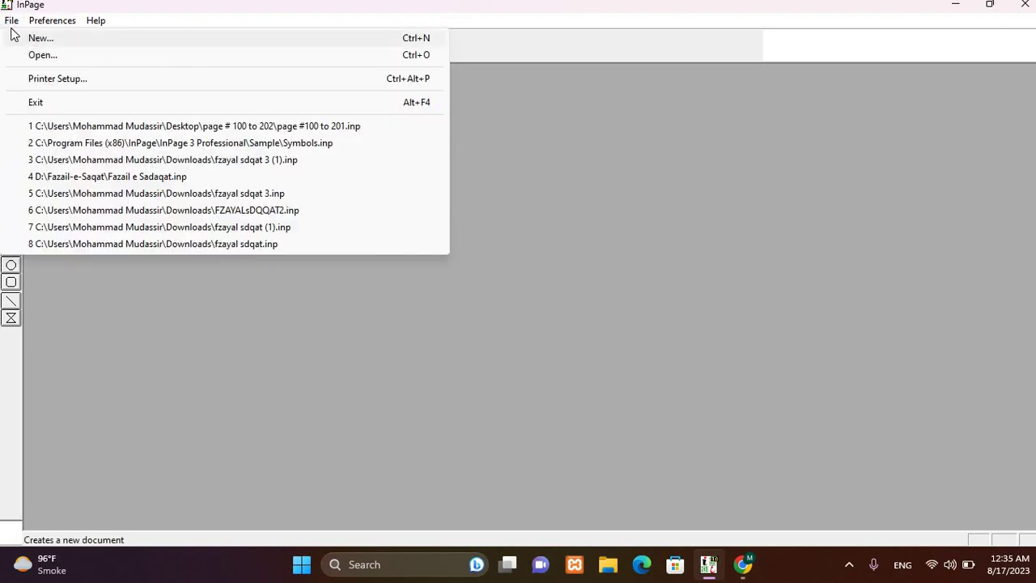
# Step: Close InPage and refresh the desktop
pyautogui.click(1024, 8)
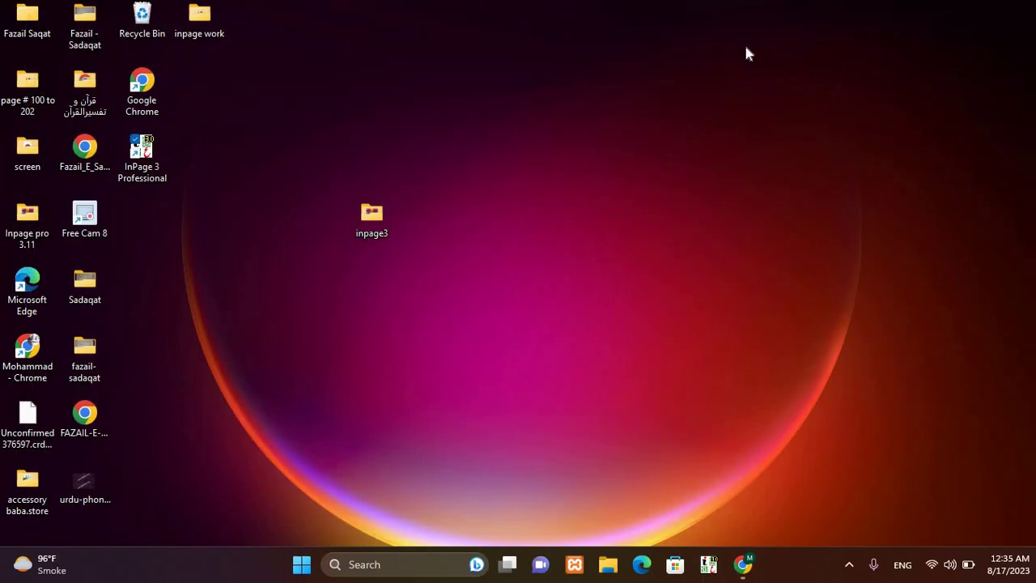
pyautogui.rightClick(746, 50)
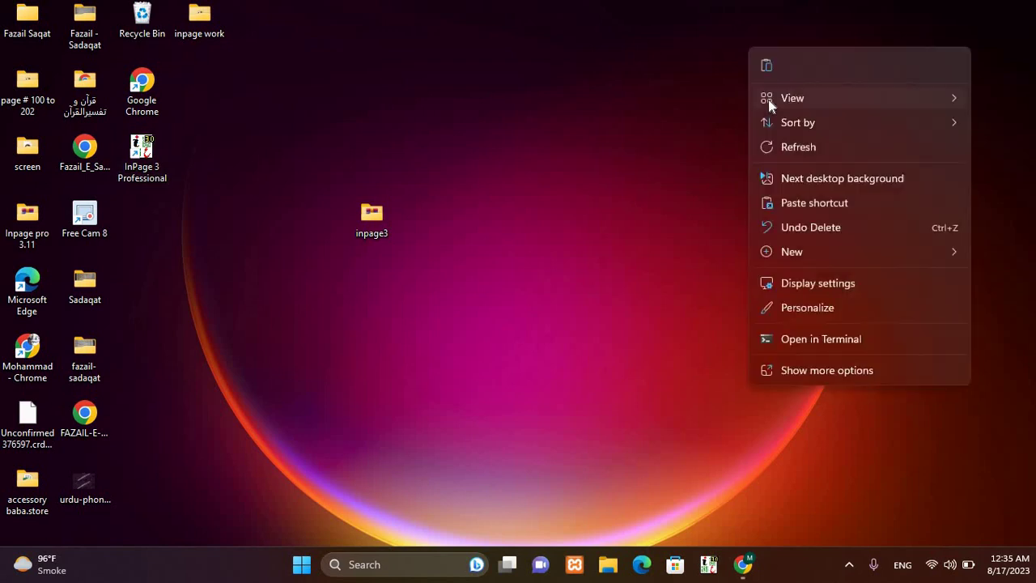
pyautogui.click(783, 149)
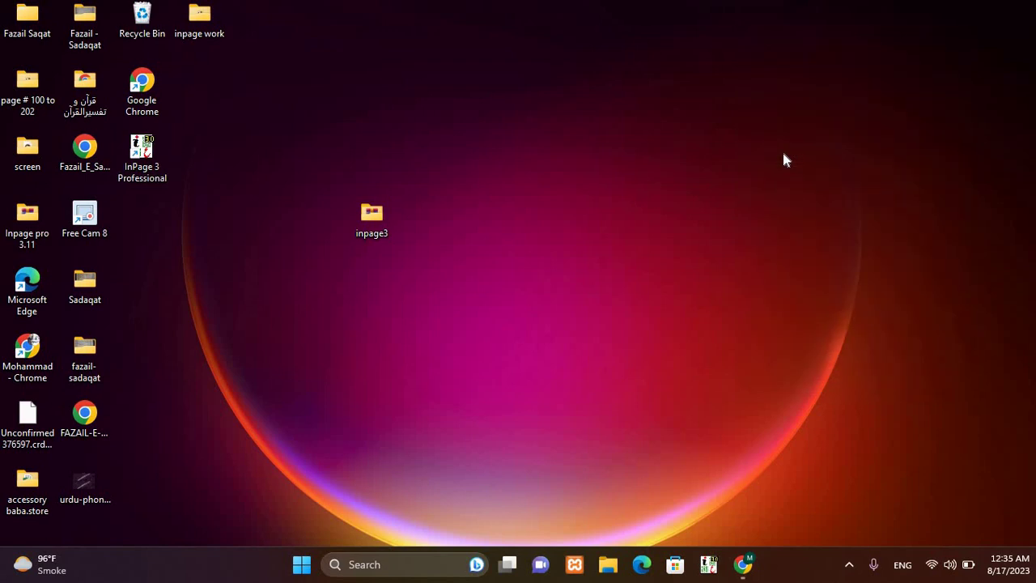